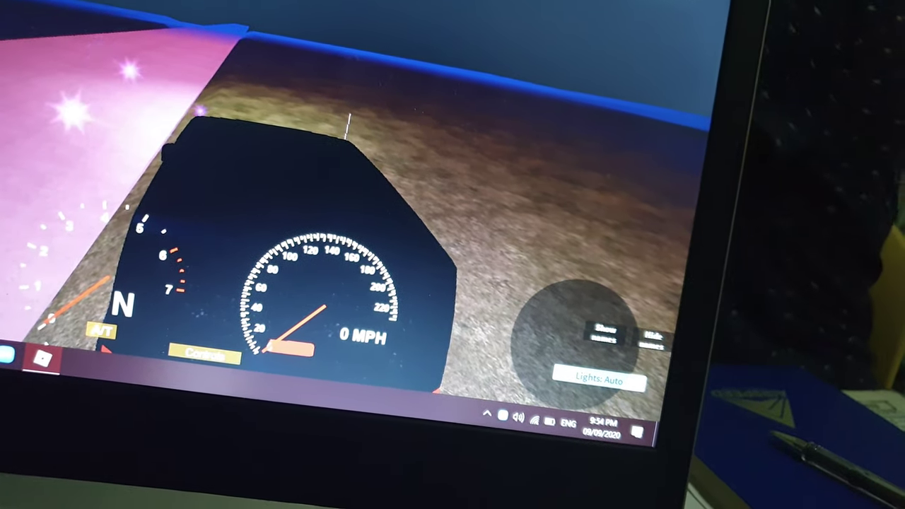
Step: Exit the car's driver seat and stand on foot beside the pink path
key("space")
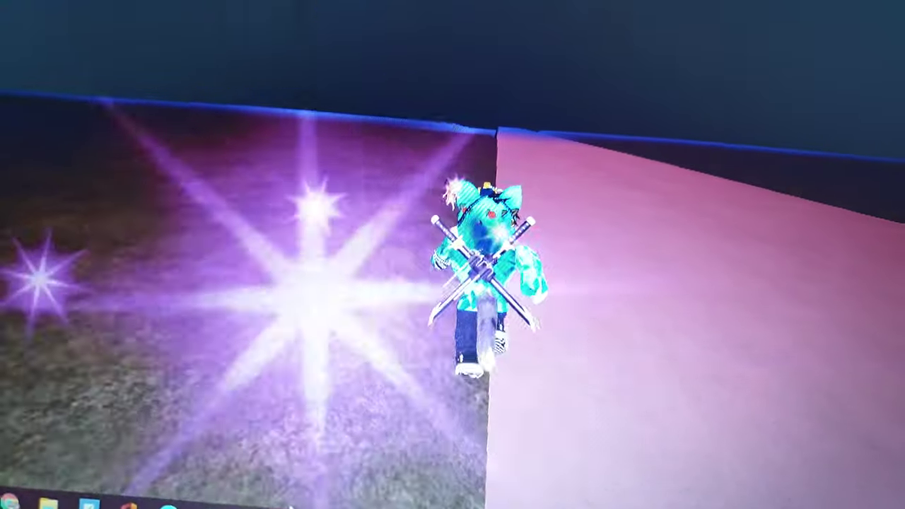
Step: Walk down the pink path past the white tent to the castle's star-marked door
key("d")
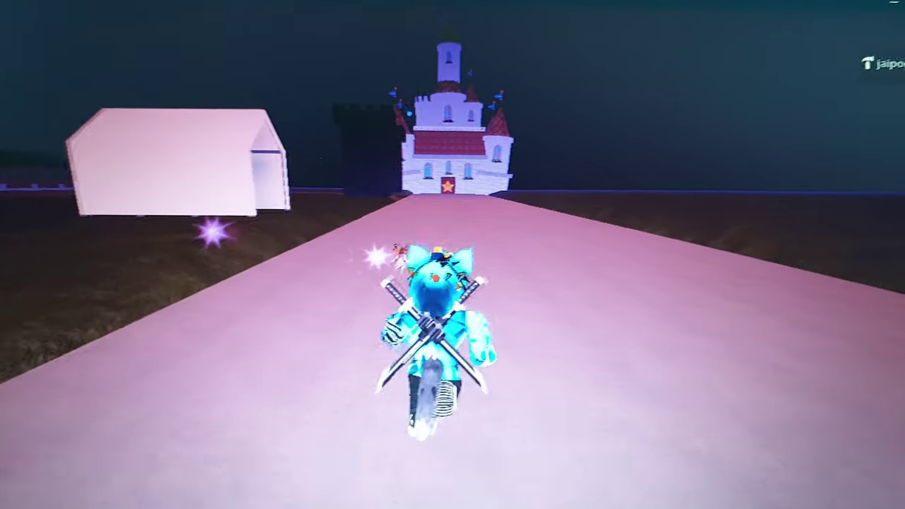
key("a")
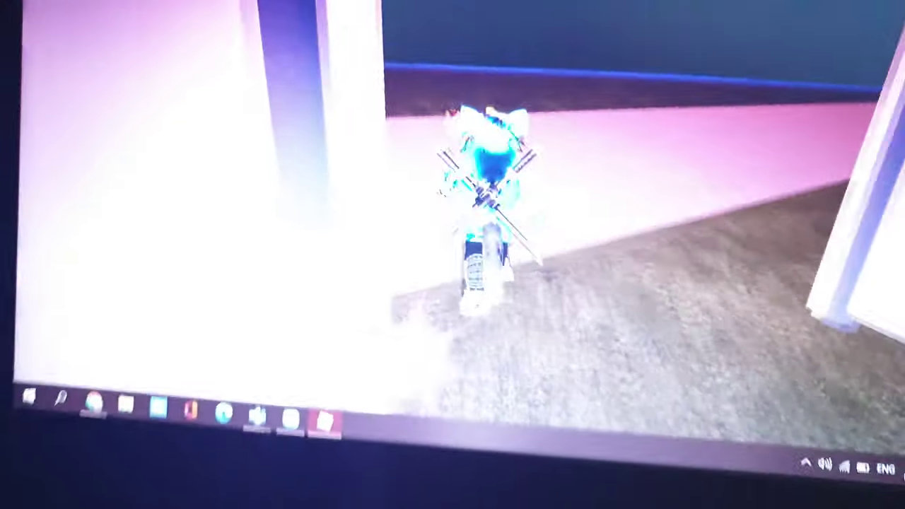
key("a")
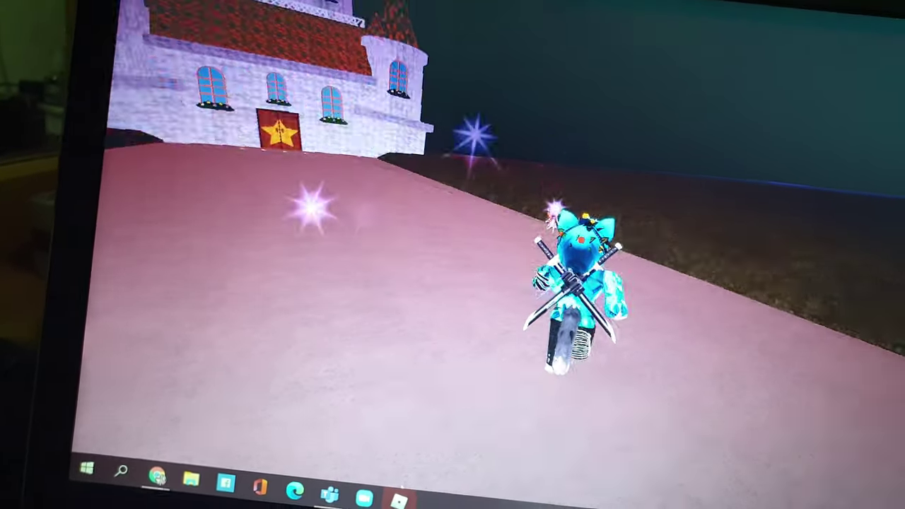
Step: Turn left away from the castle to face across the pink path
key("a")
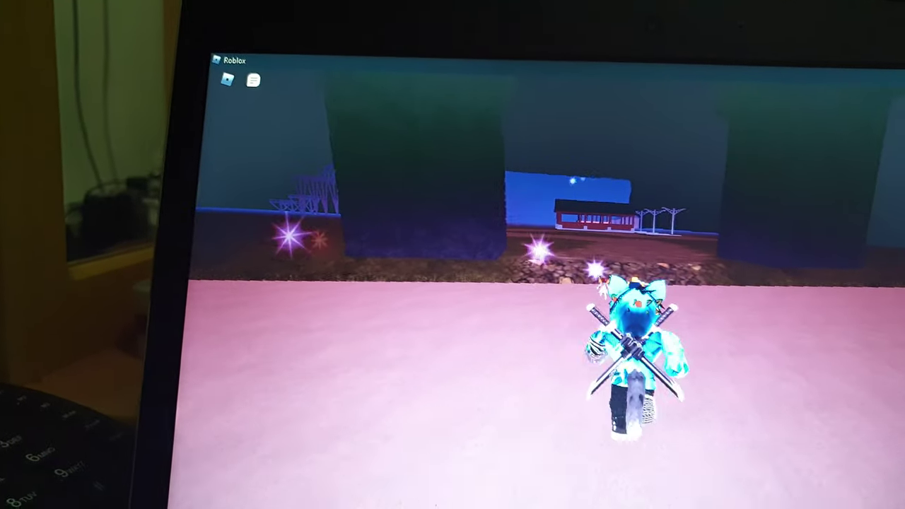